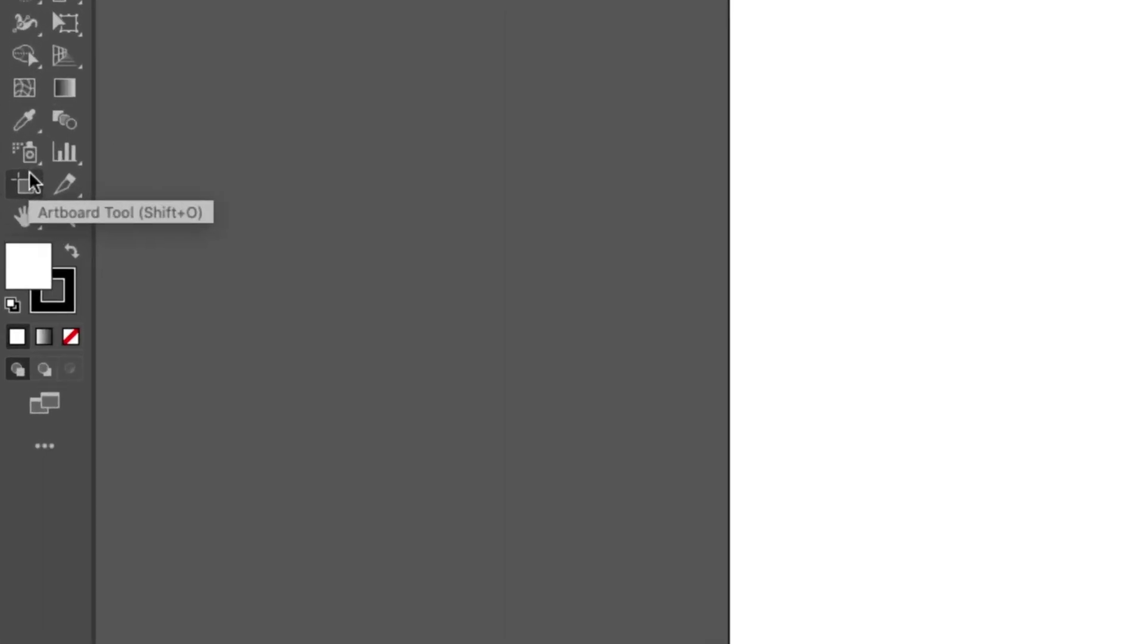
Trial-resize Artboard 1 from its top-right corner, then undo it back to 1080 × 1080 px
click(27, 181)
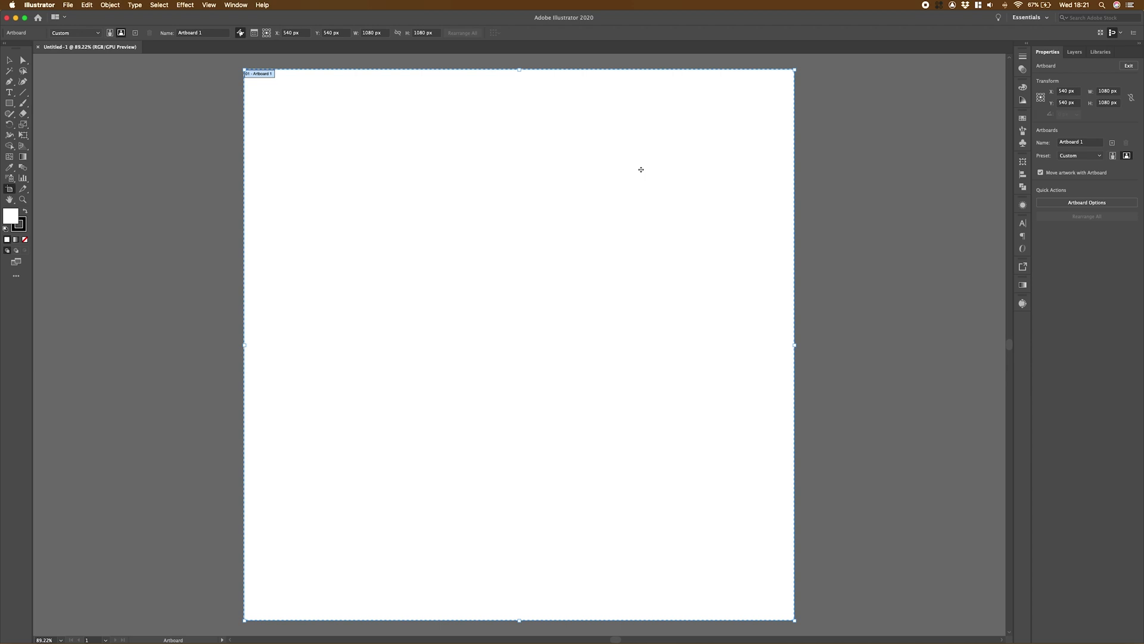
drag(794, 69, 683, 205)
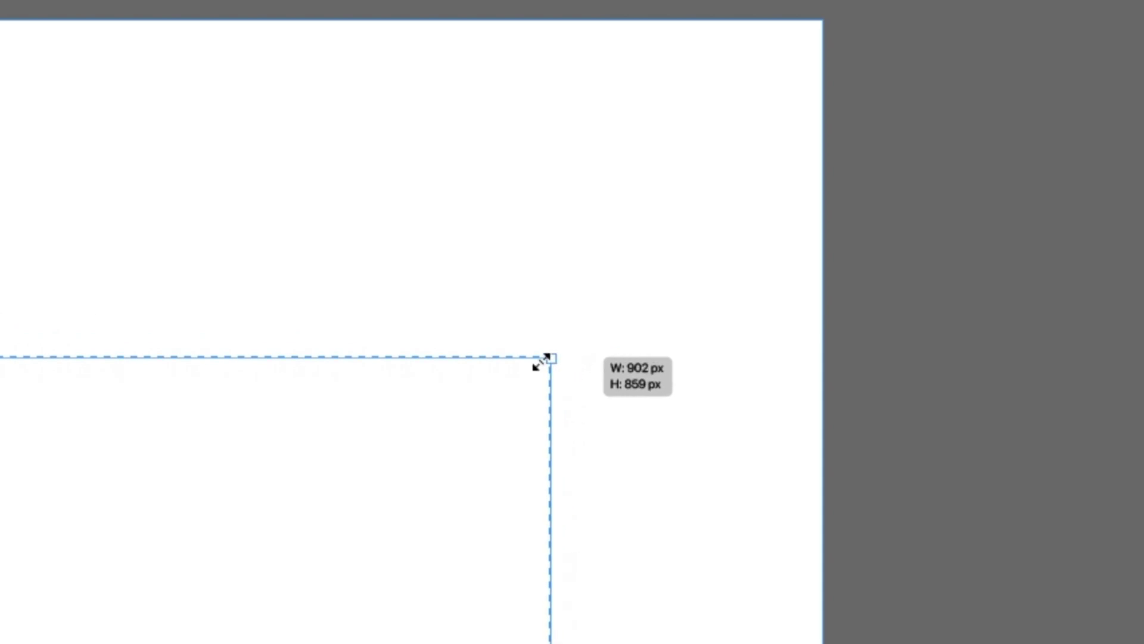
drag(542, 361, 493, 322)
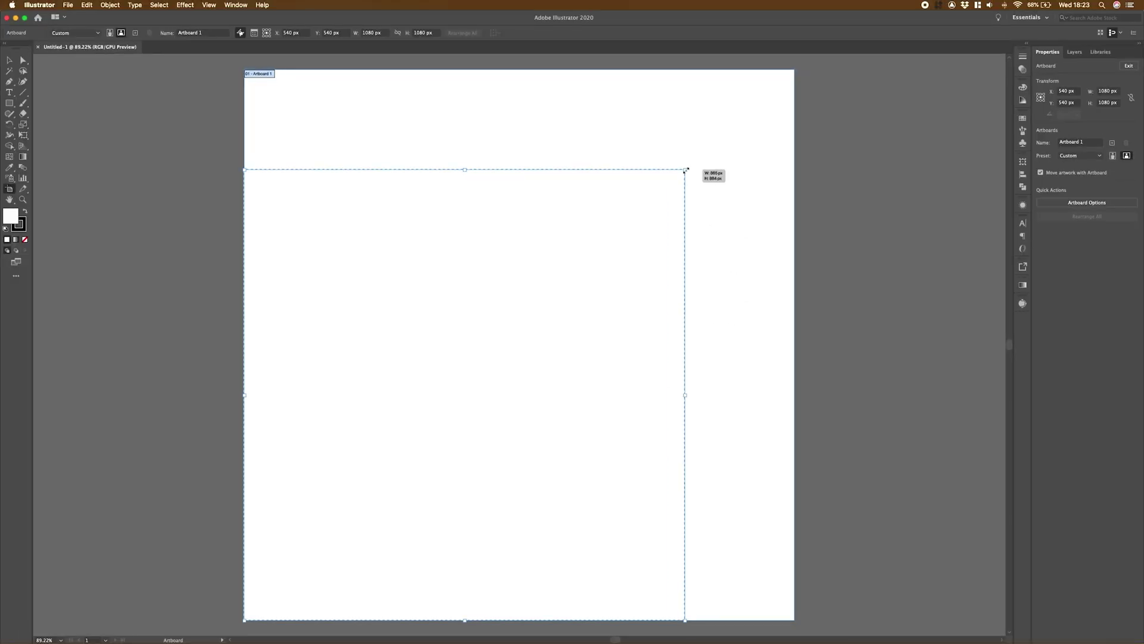
drag(686, 171, 713, 170)
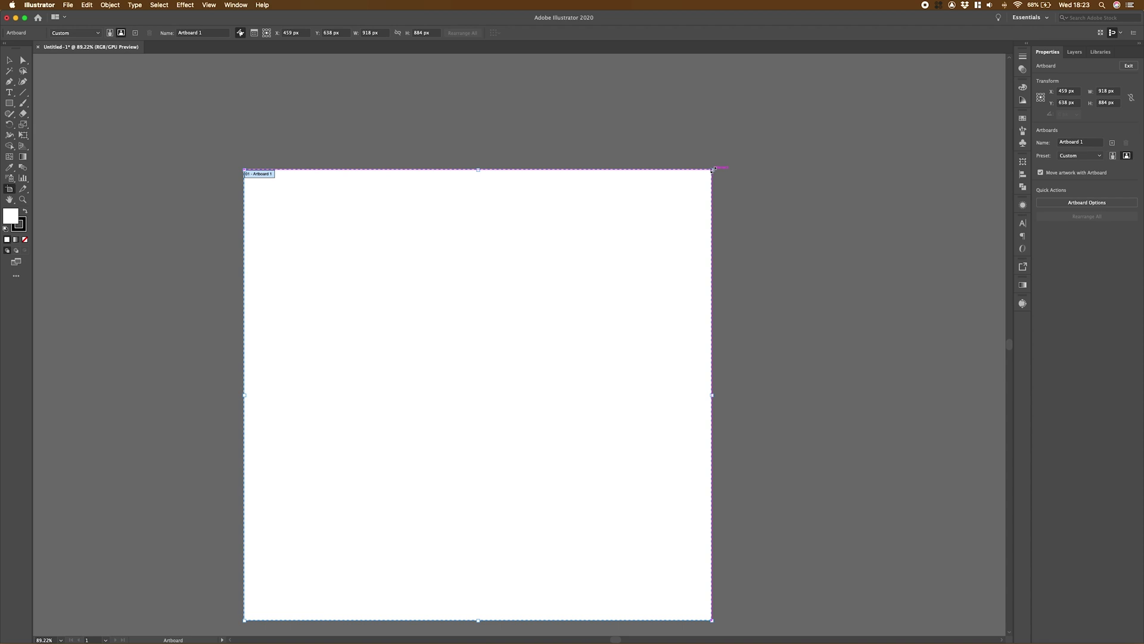
key(super+z)
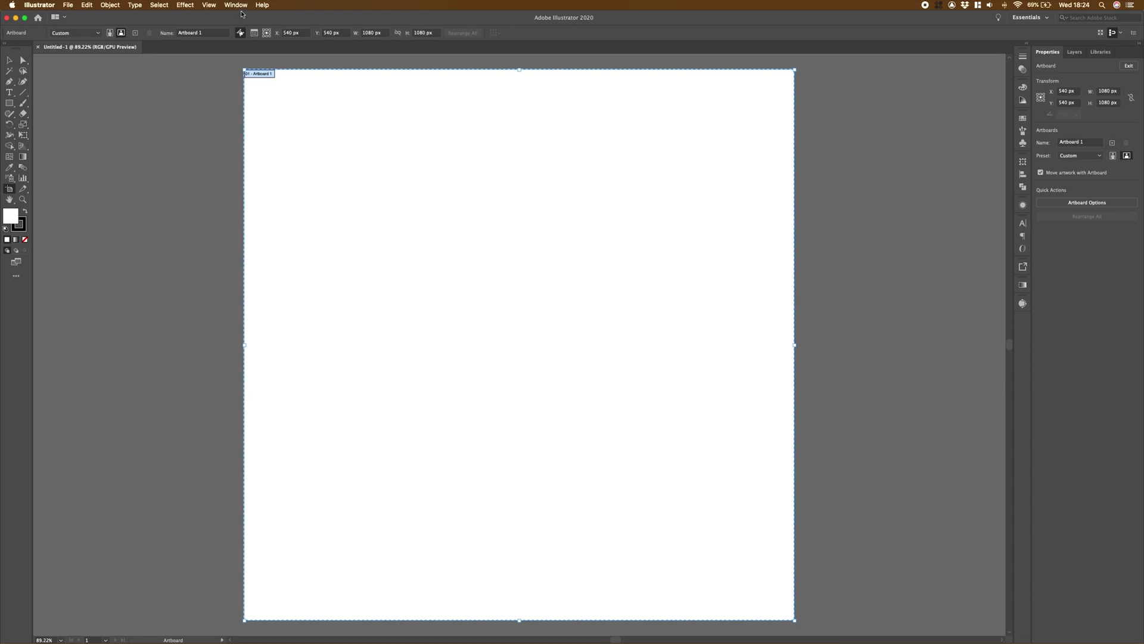
Set Artboard 1's height to 1350 px, making it a 1080 × 1350 px portrait
click(235, 5)
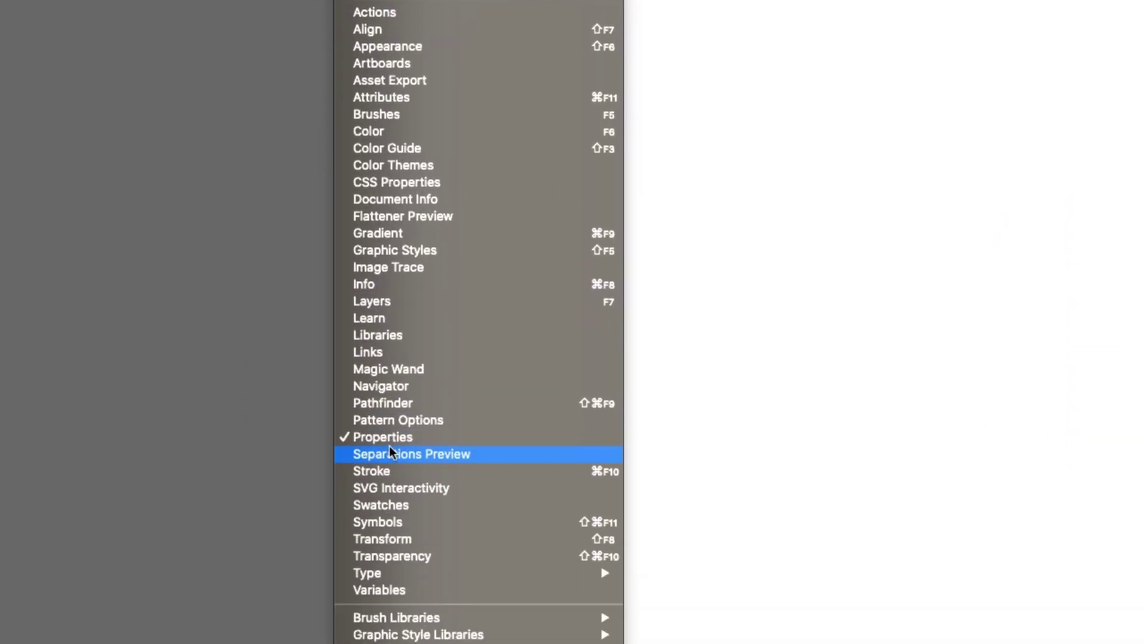
click(860, 407)
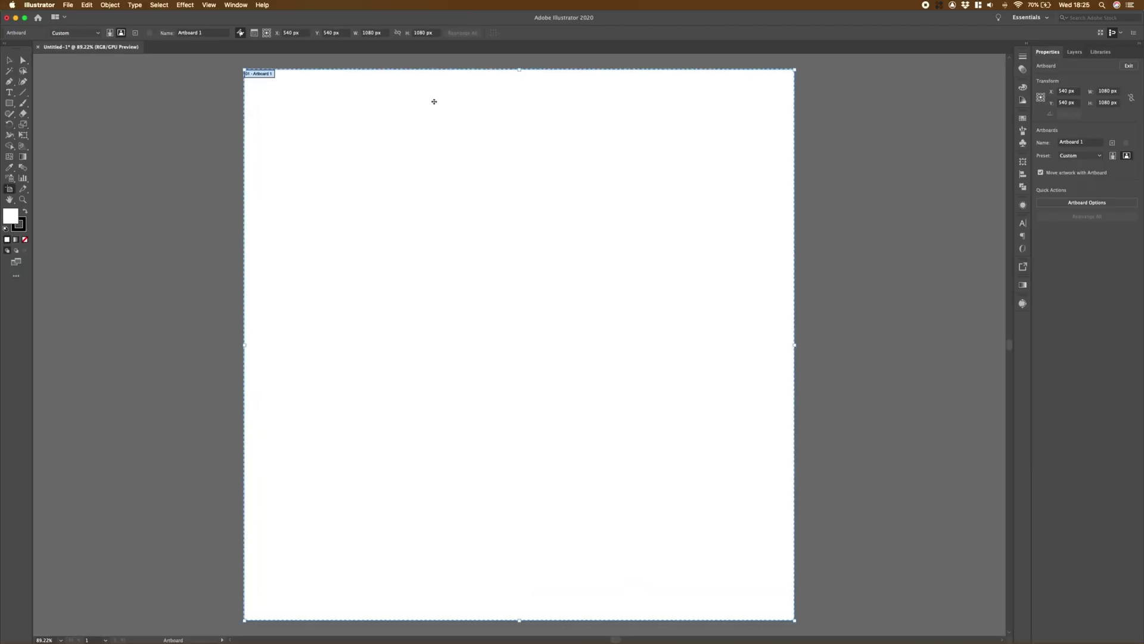
click(380, 33)
click(424, 33)
key(BackSpace)
key(BackSpace)
key(BackSpace)
text(350)
key(Return)
Leave artboard editing, fit the artboard in the window, and return to the Artboard tool
key(p)
key(super+0)
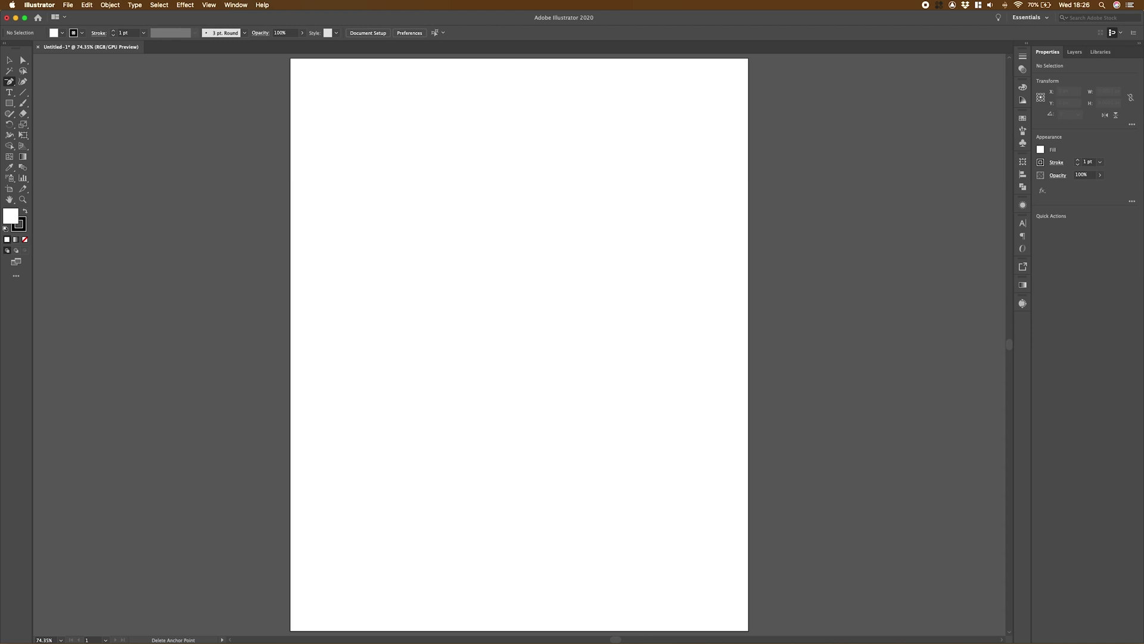
key(shift+o)
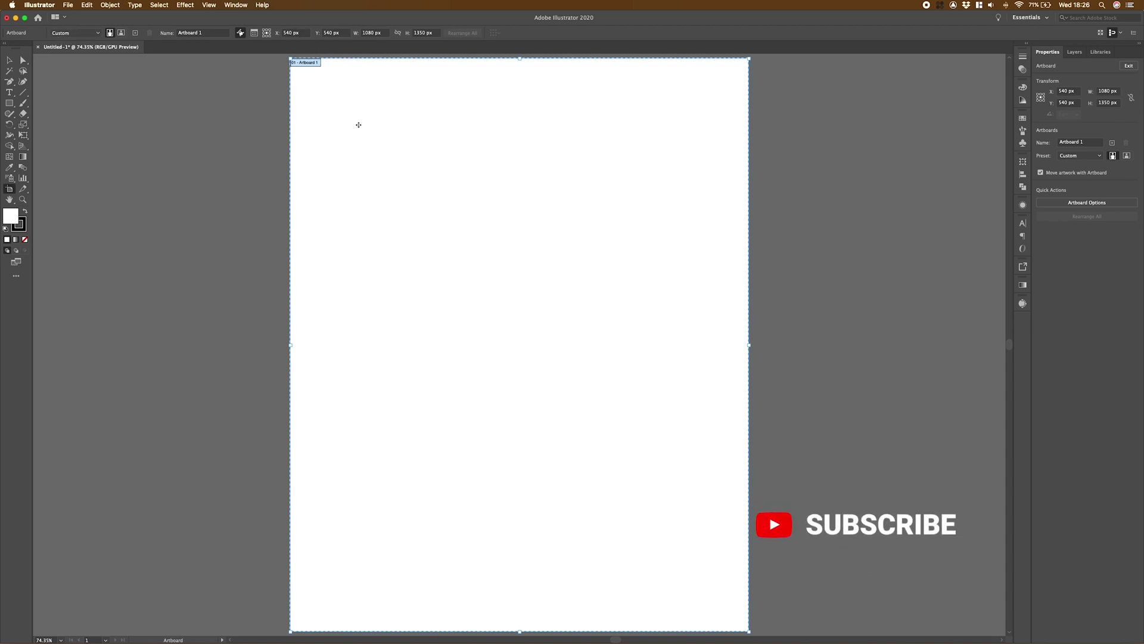
Apply the iPhone X preset to Artboard 1 and fit the tall artboard in view
click(76, 33)
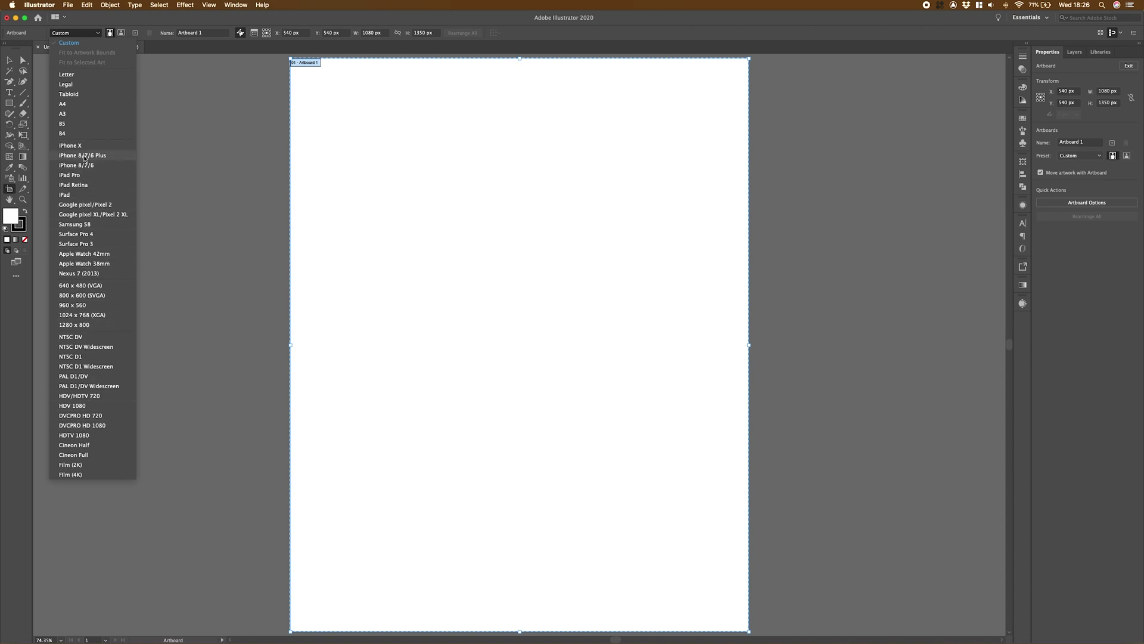
click(90, 146)
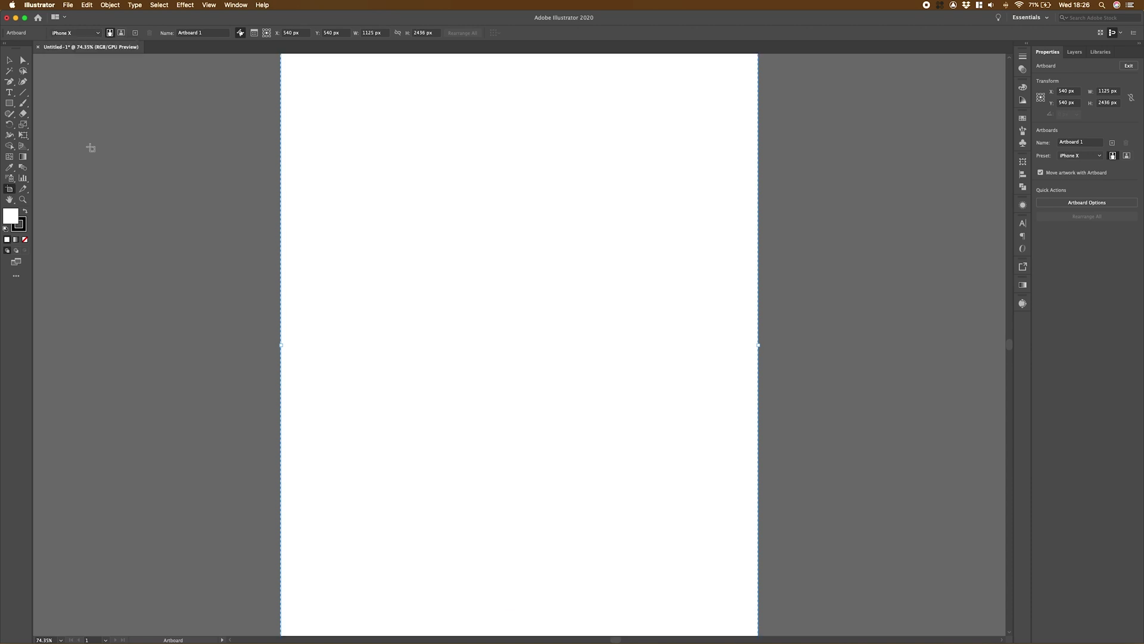
key(super+0)
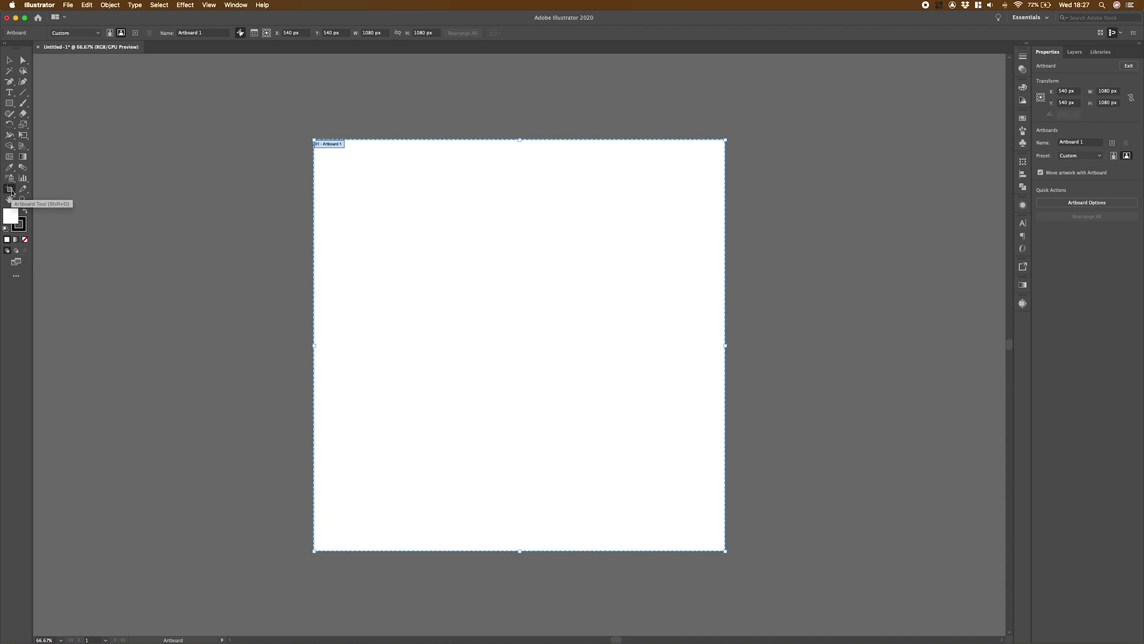
double_click(10, 189)
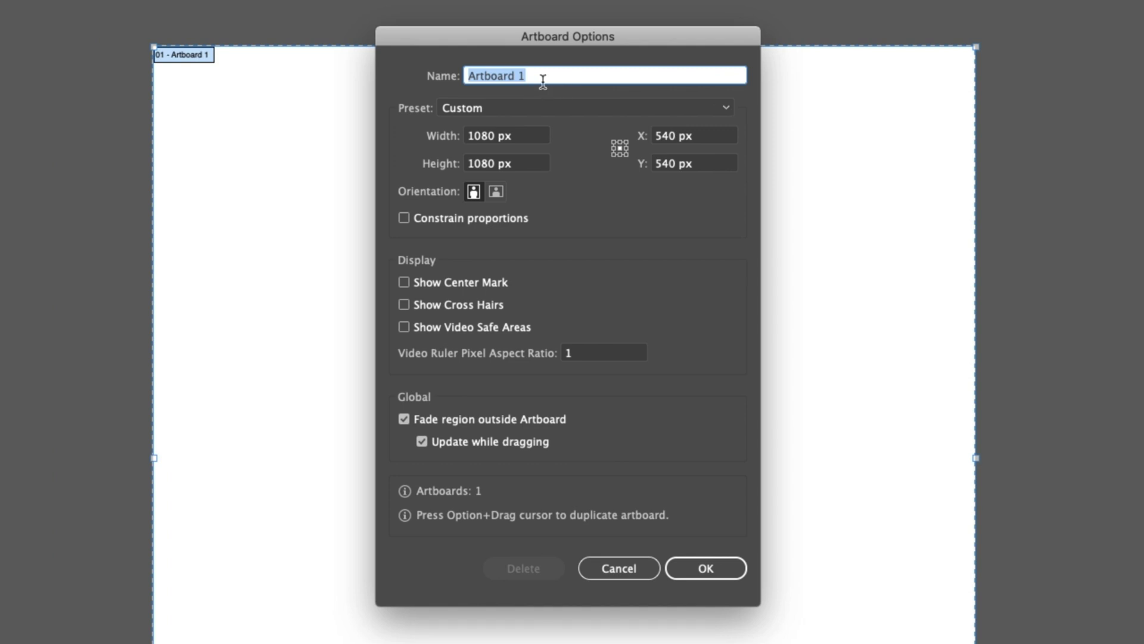
In Artboard Options keep the Custom preset and unlinked proportions, enable Show Center Mark, and confirm
click(539, 110)
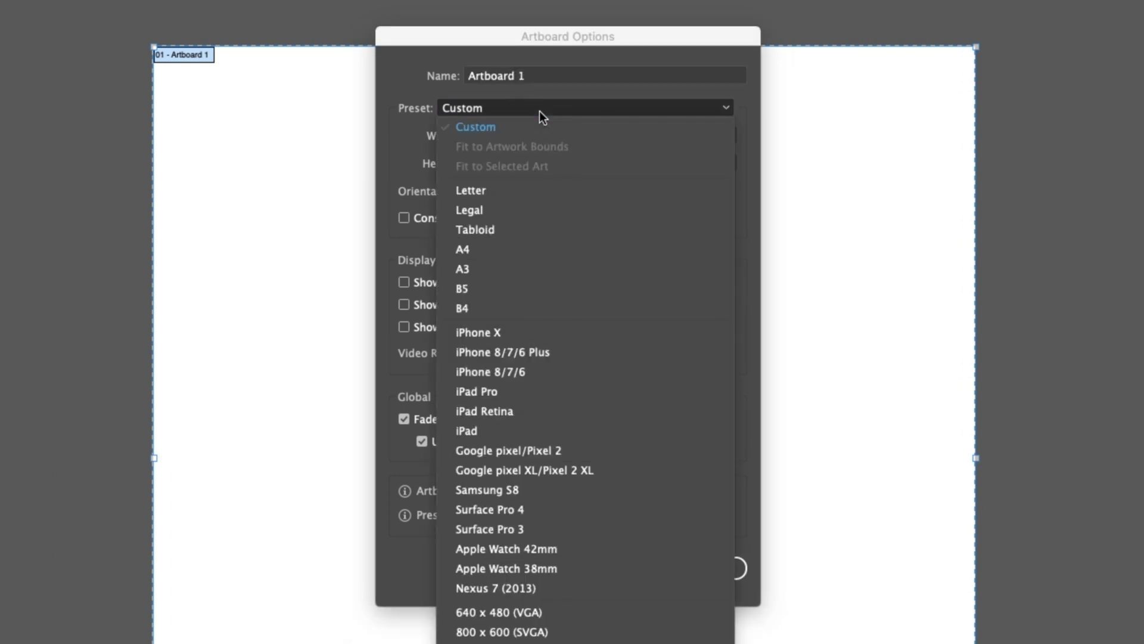
click(539, 111)
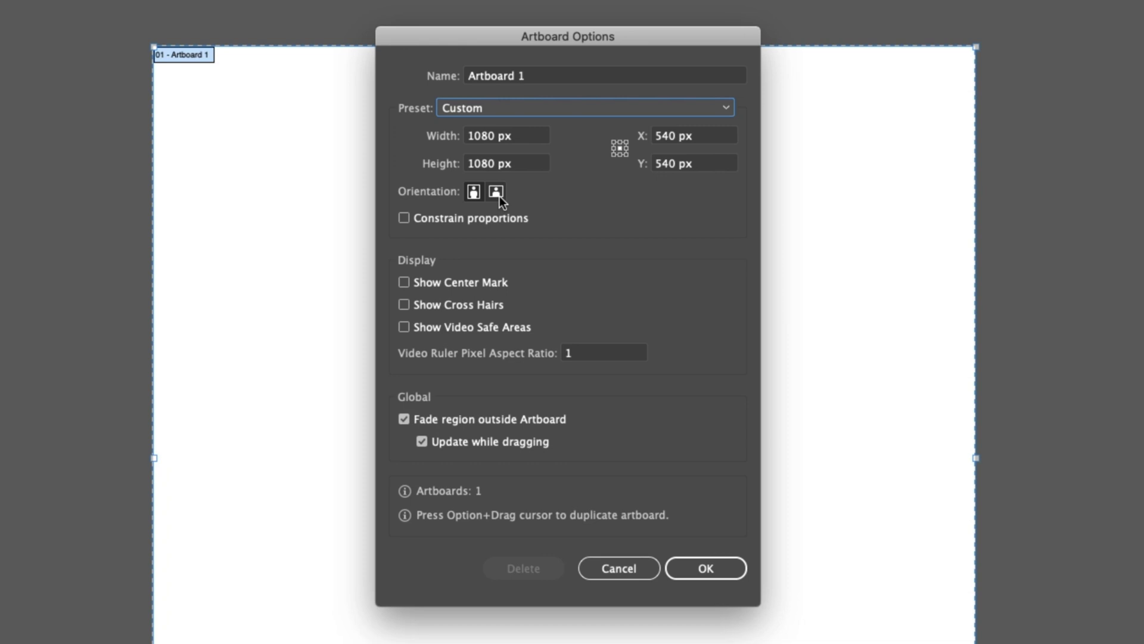
click(434, 219)
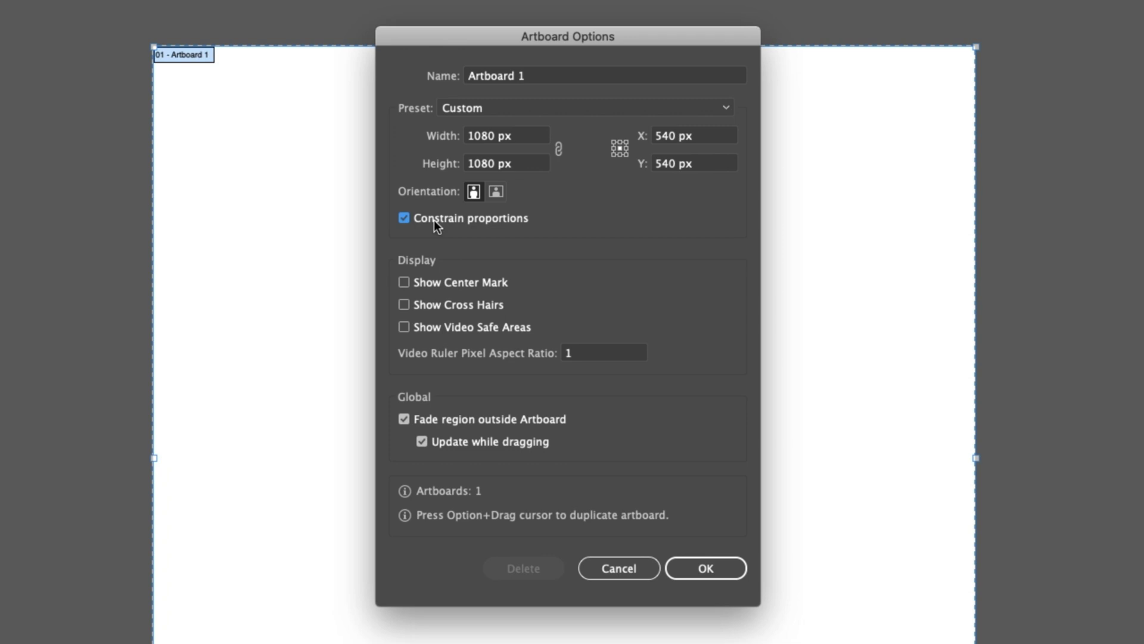
click(434, 220)
click(408, 284)
click(695, 571)
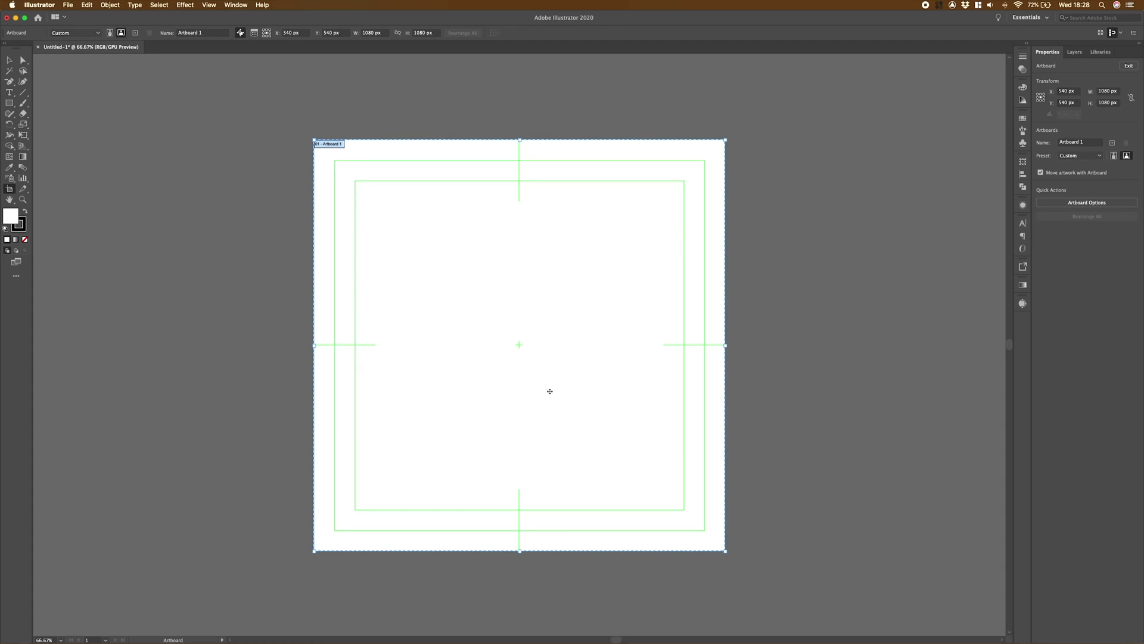
Drag an artboard corner as a trial, cancel it, and zoom out to 50%
drag(727, 139, 809, 156)
key(Escape)
key(super+minus)
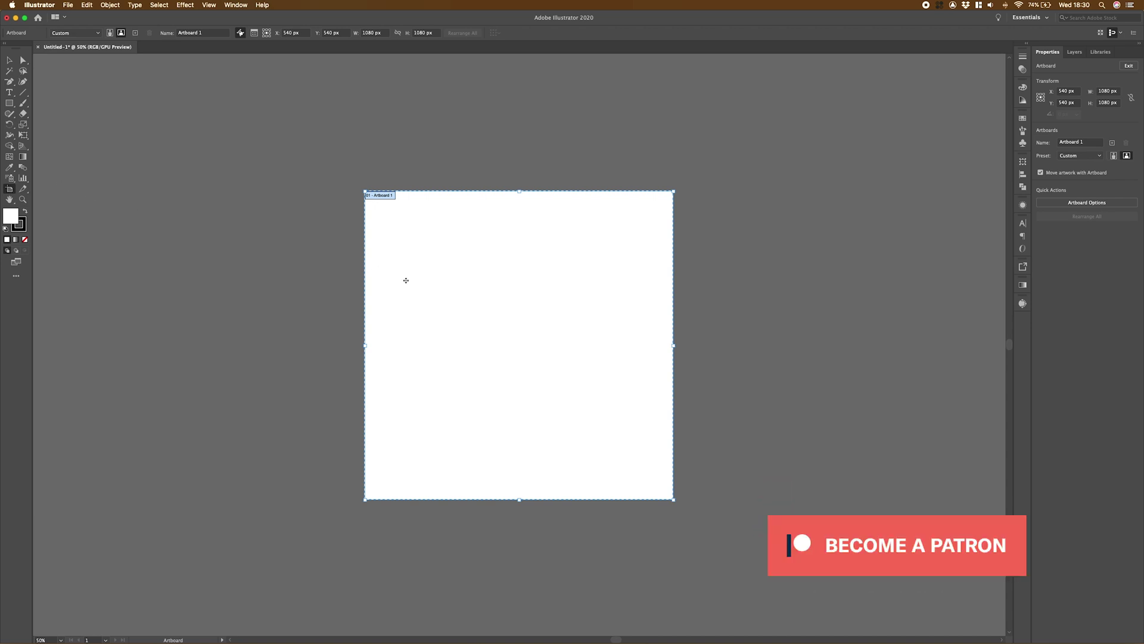
Duplicate Artboard 1 to its right and nudge the copy next to the original
drag(453, 281, 792, 292)
scroll(687, 288, right, 5)
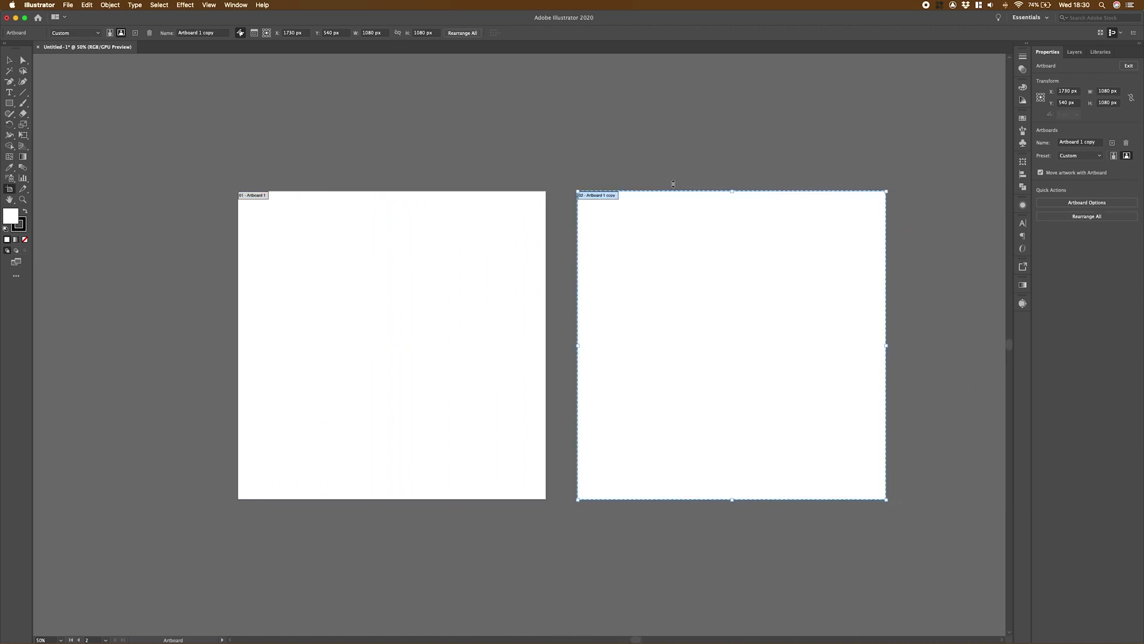
scroll(468, 269, right, 5)
scroll(469, 269, right, 1)
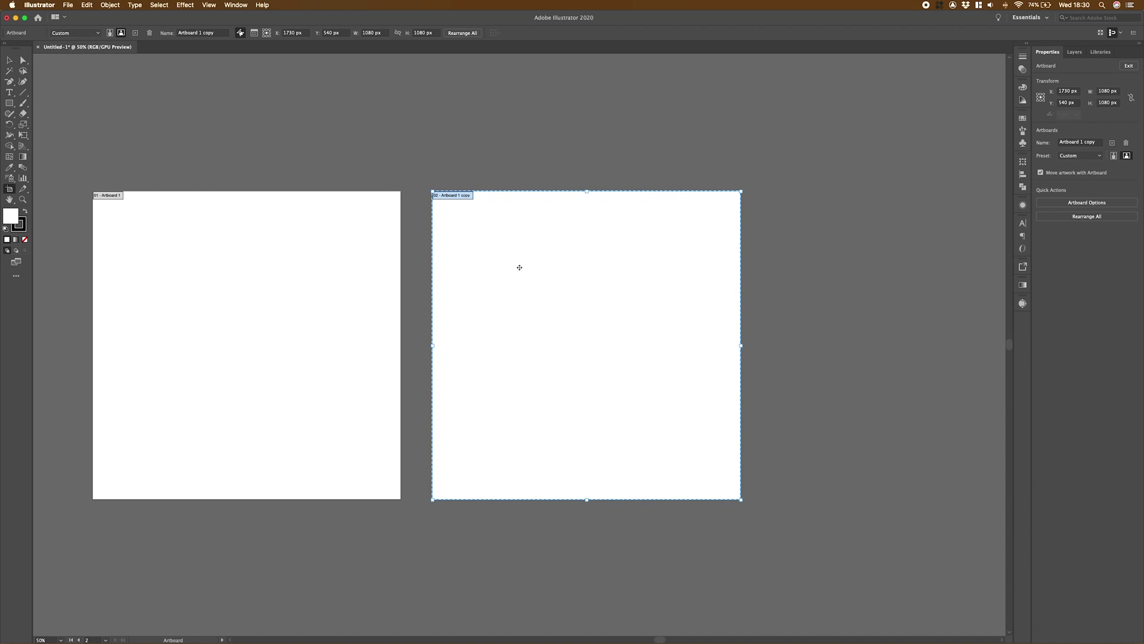
drag(565, 272, 535, 271)
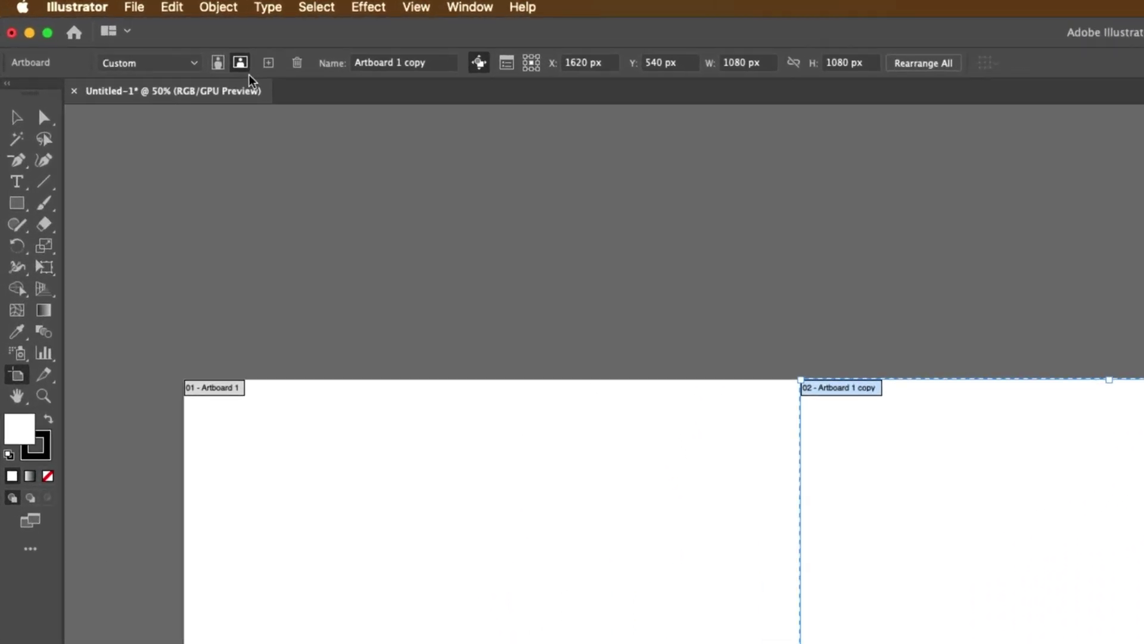
Add two more new artboards so four 1080 × 1080 px artboards sit in a row
click(269, 64)
click(269, 66)
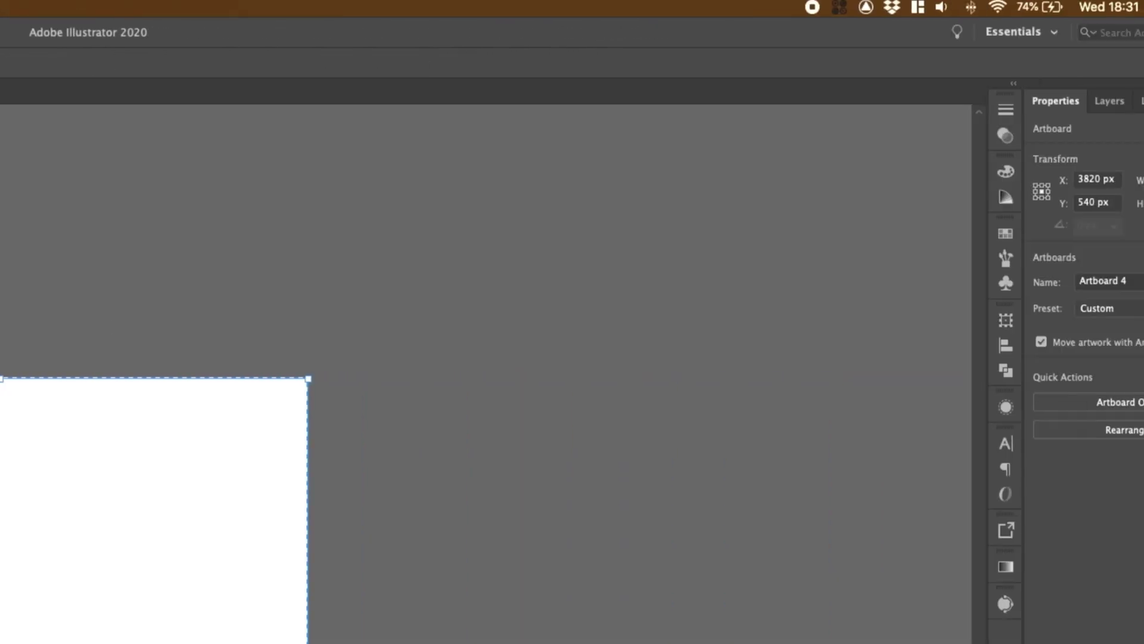
click(1083, 279)
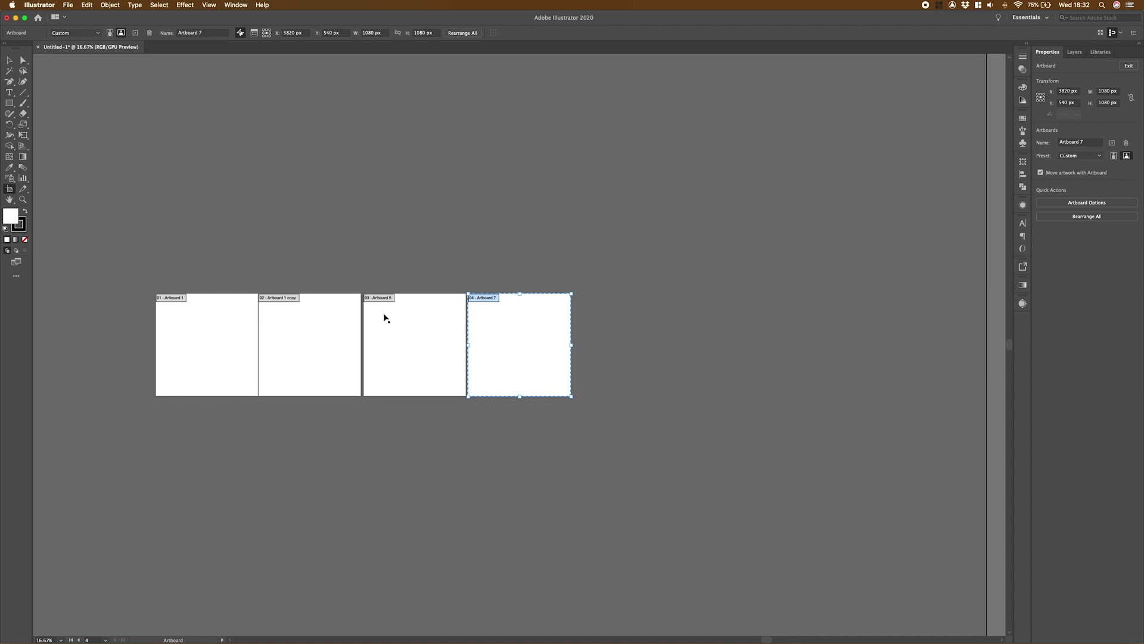
Select all four artboards and set their width to 1920 px
shift+click(413, 325)
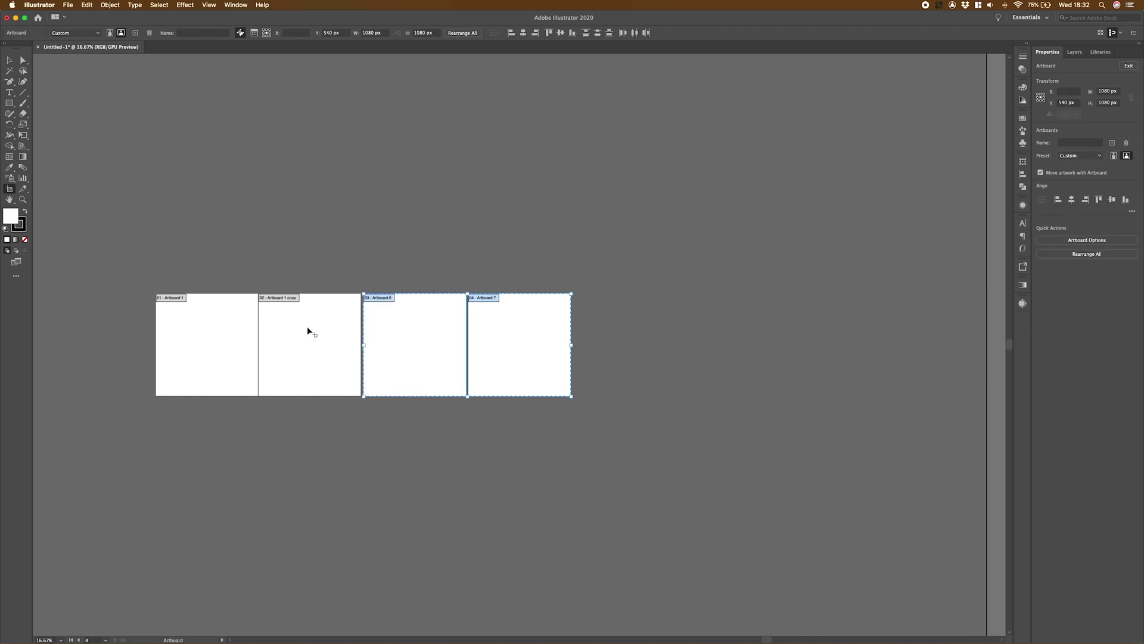
shift+click(306, 327)
shift+click(220, 325)
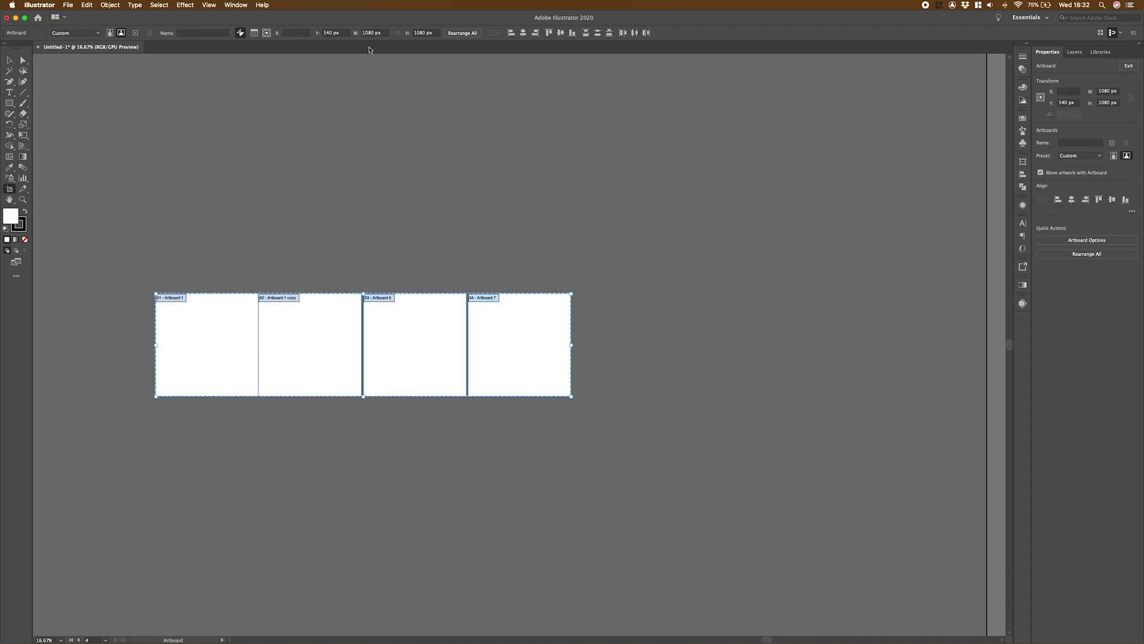
click(374, 33)
text(1)
text(920)
key(Return)
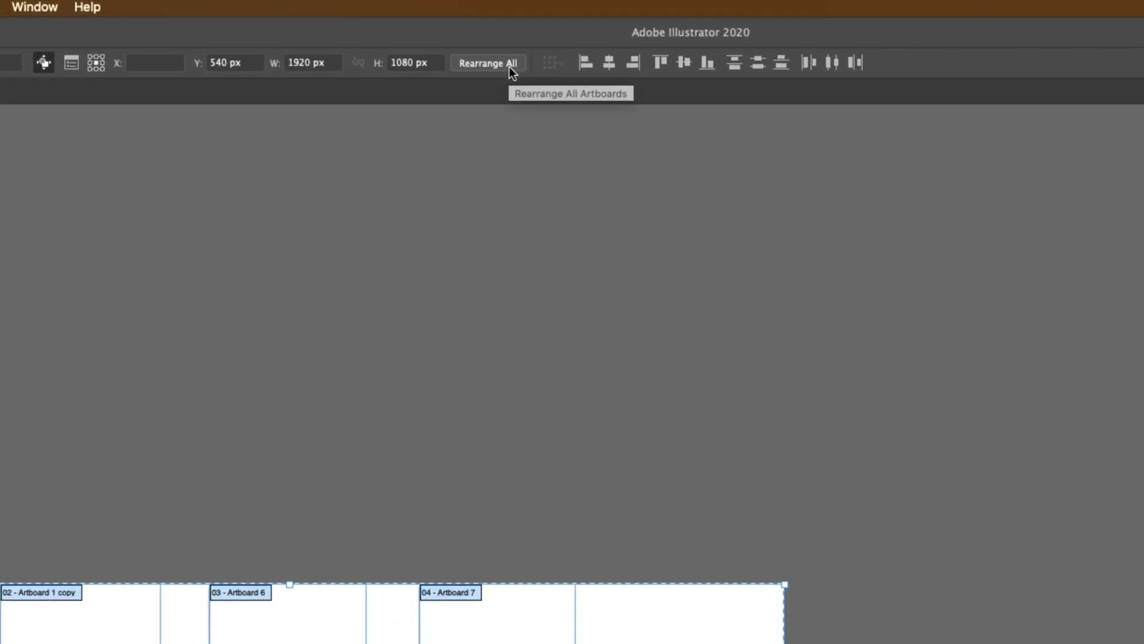
Rearrange all artboards into 4 columns with 0 px spacing
click(509, 66)
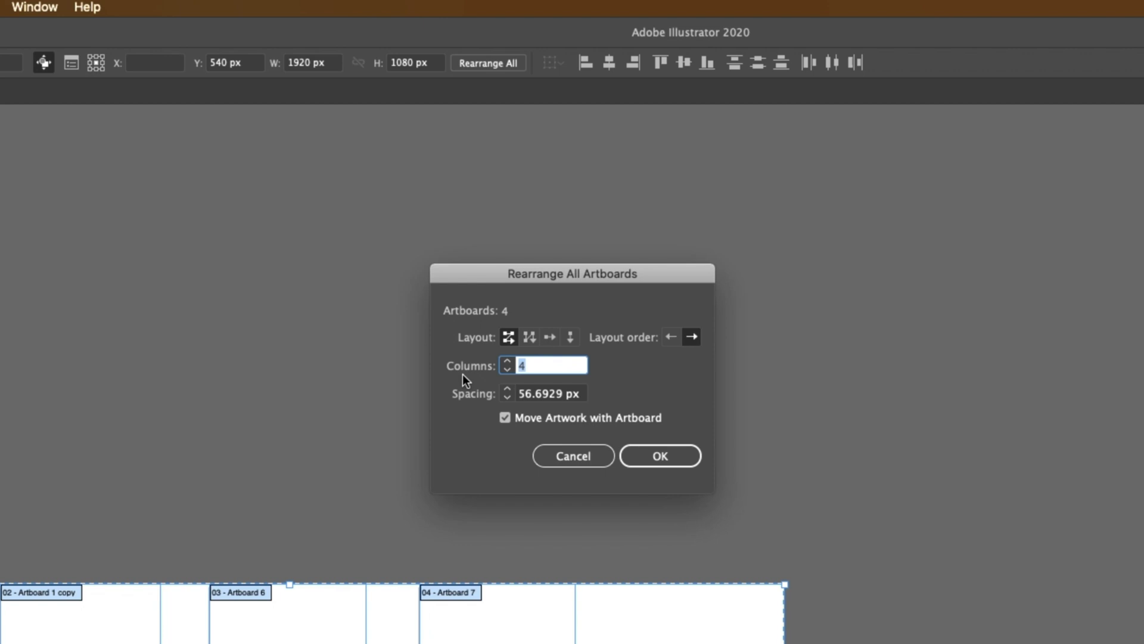
click(556, 398)
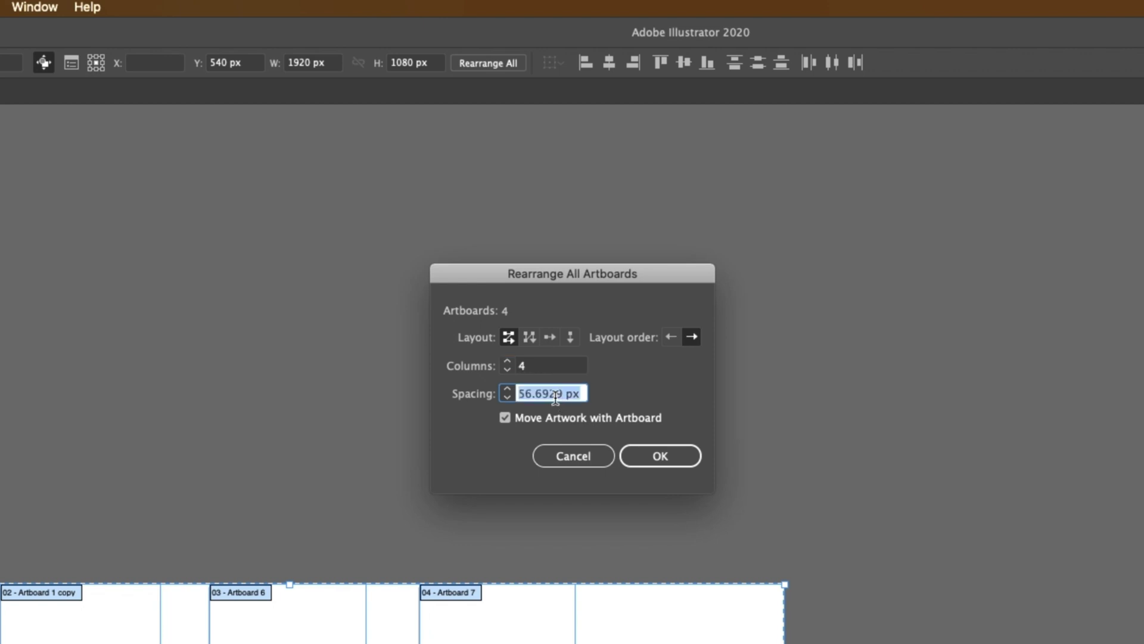
key(BackSpace)
text(0)
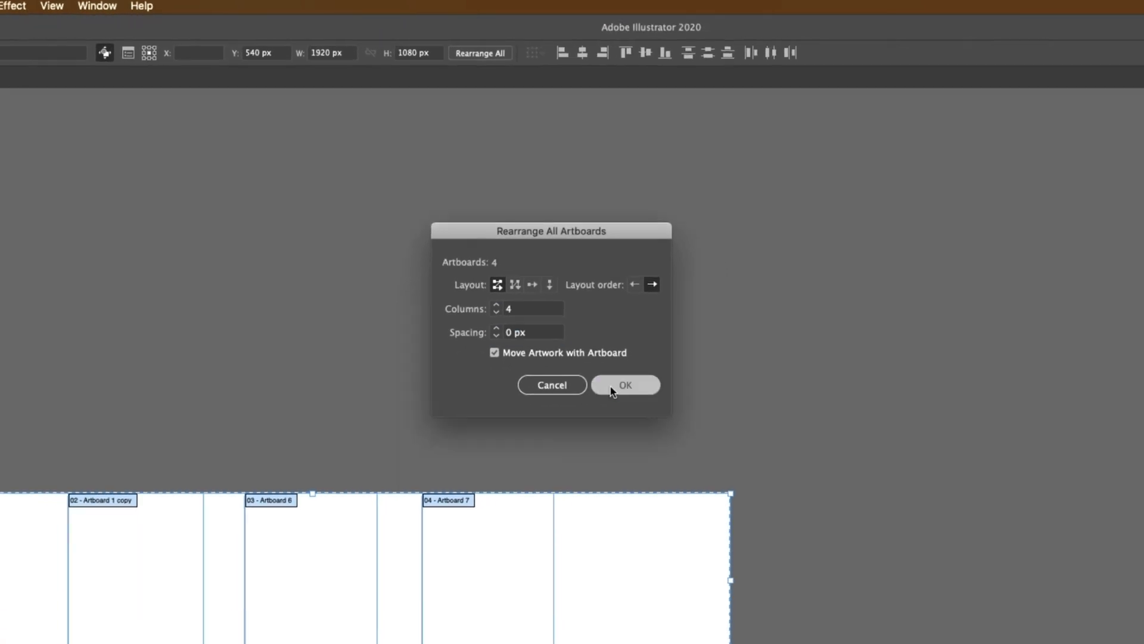
click(642, 456)
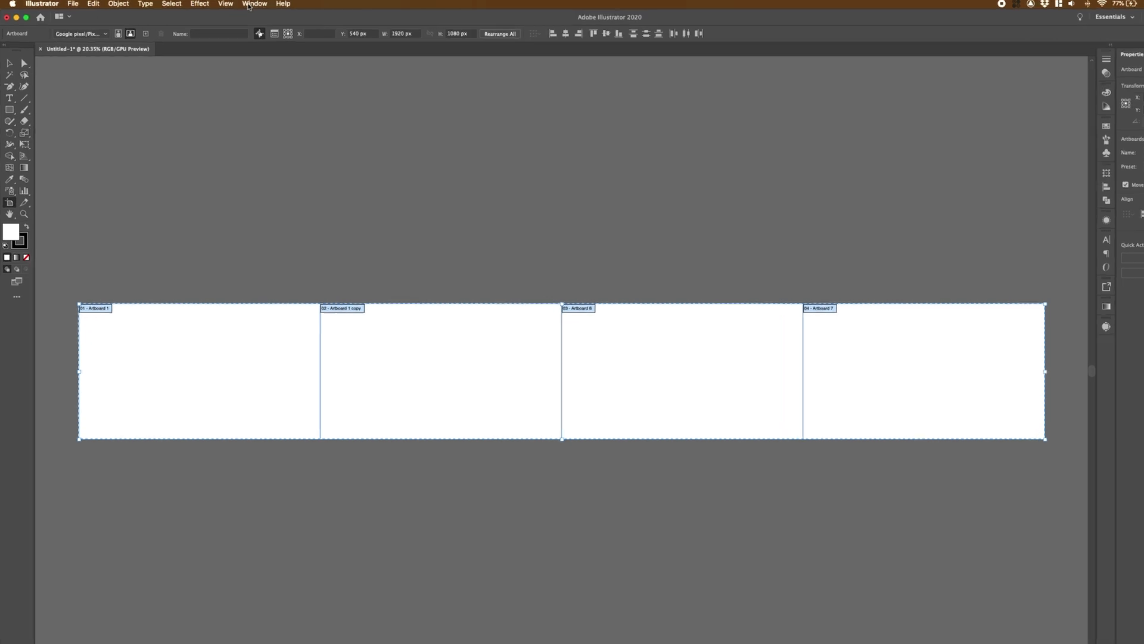
Open the Artboards panel and move Artboard 1 copy and Artboard 6 down the list
click(250, 5)
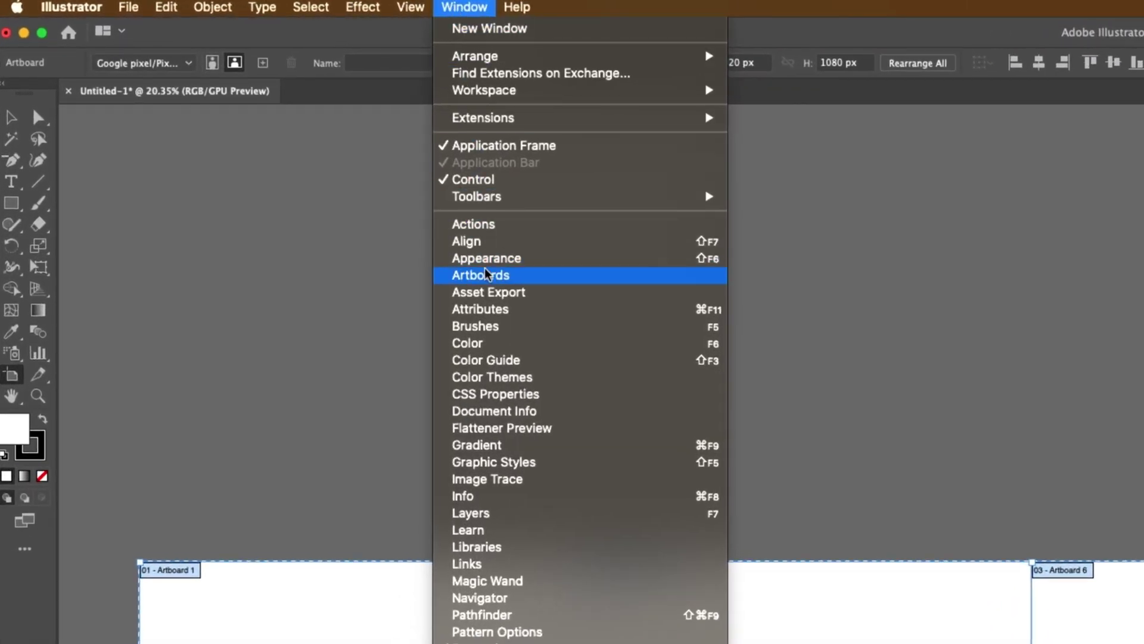
click(489, 280)
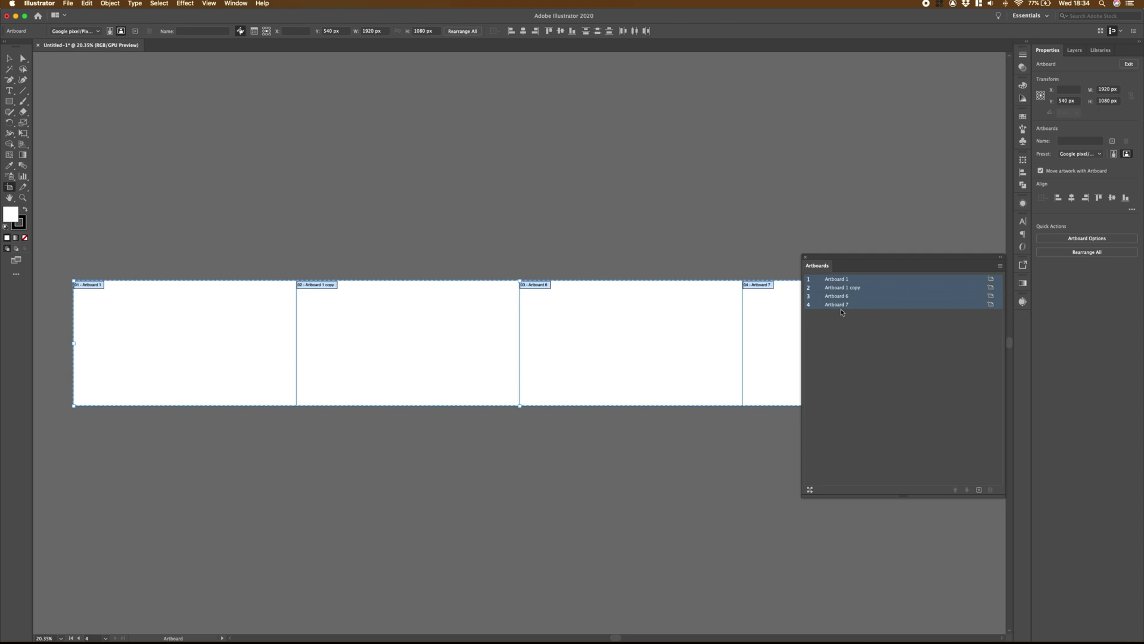
double_click(846, 288)
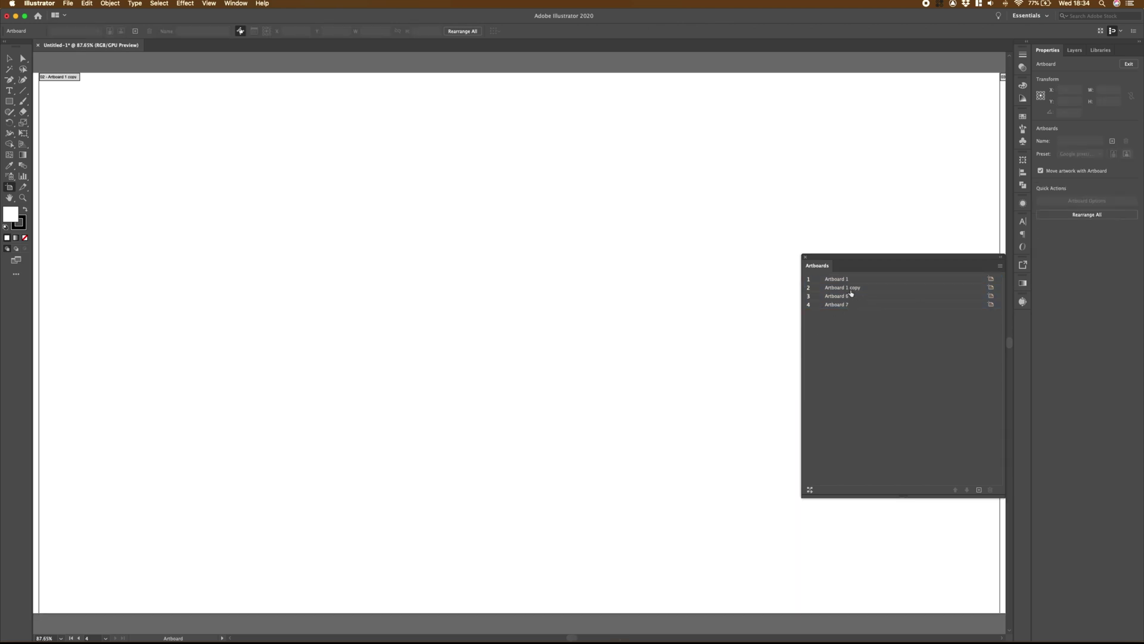
mouse_move(851, 291)
mouse_down()
mouse_move(854, 301)
mouse_move(857, 290)
mouse_up()
click(856, 305)
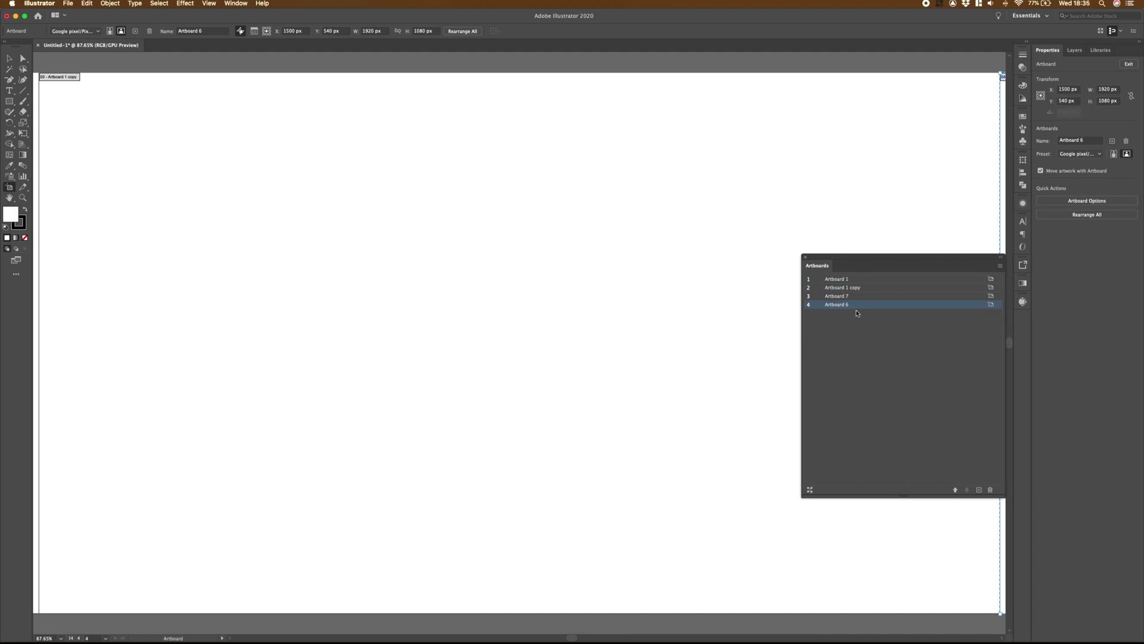
Move Artboard 7 up to second place in the Artboards list
double_click(843, 278)
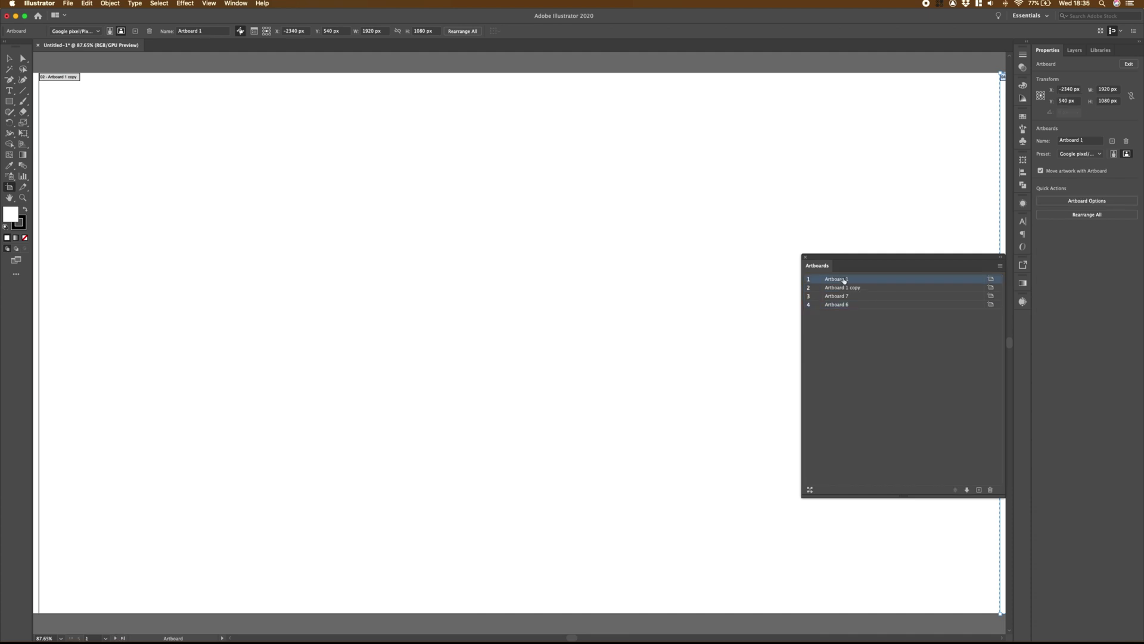
double_click(842, 295)
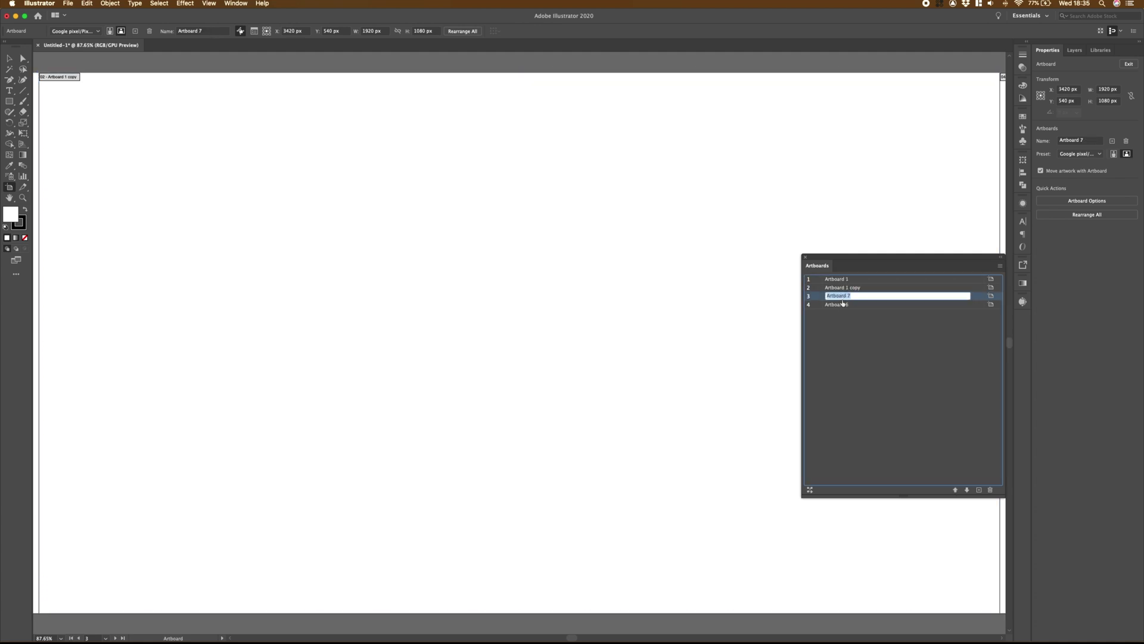
click(845, 315)
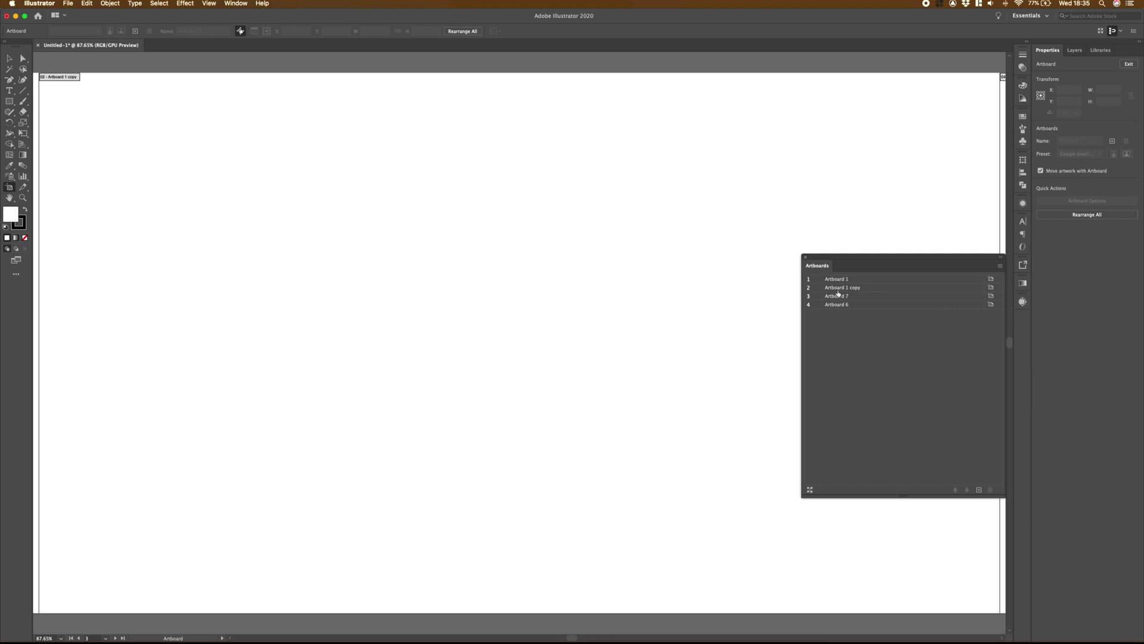
mouse_move(839, 296)
mouse_down()
mouse_move(838, 286)
mouse_move(845, 309)
mouse_up()
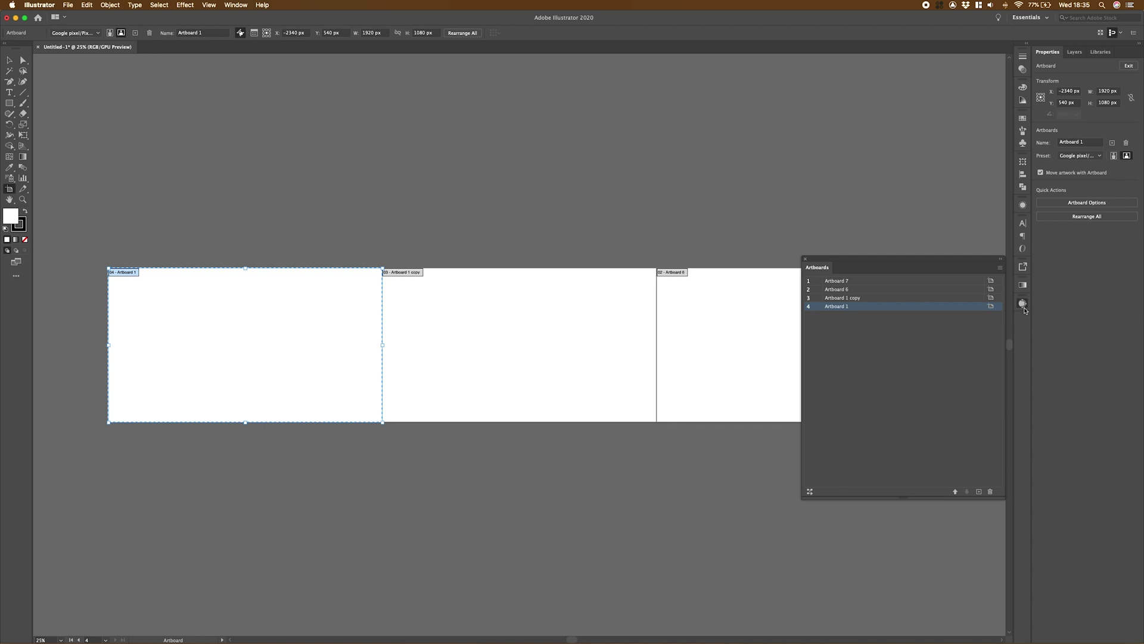
Close the Image Trace panel and rearrange all artboards to match the new list order
click(1023, 303)
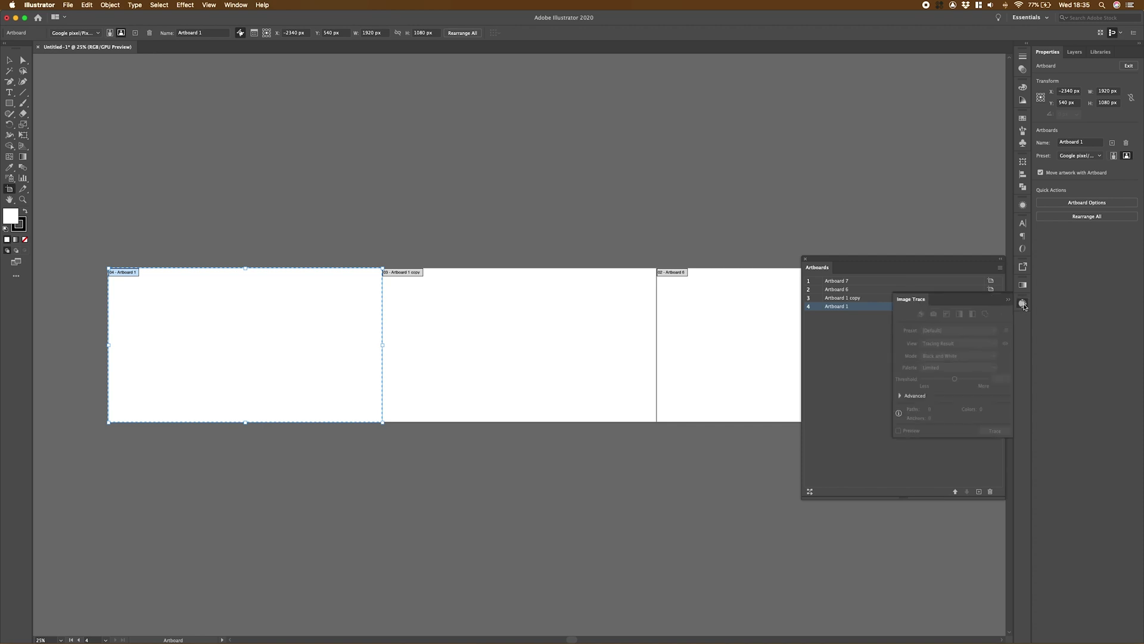
click(1024, 303)
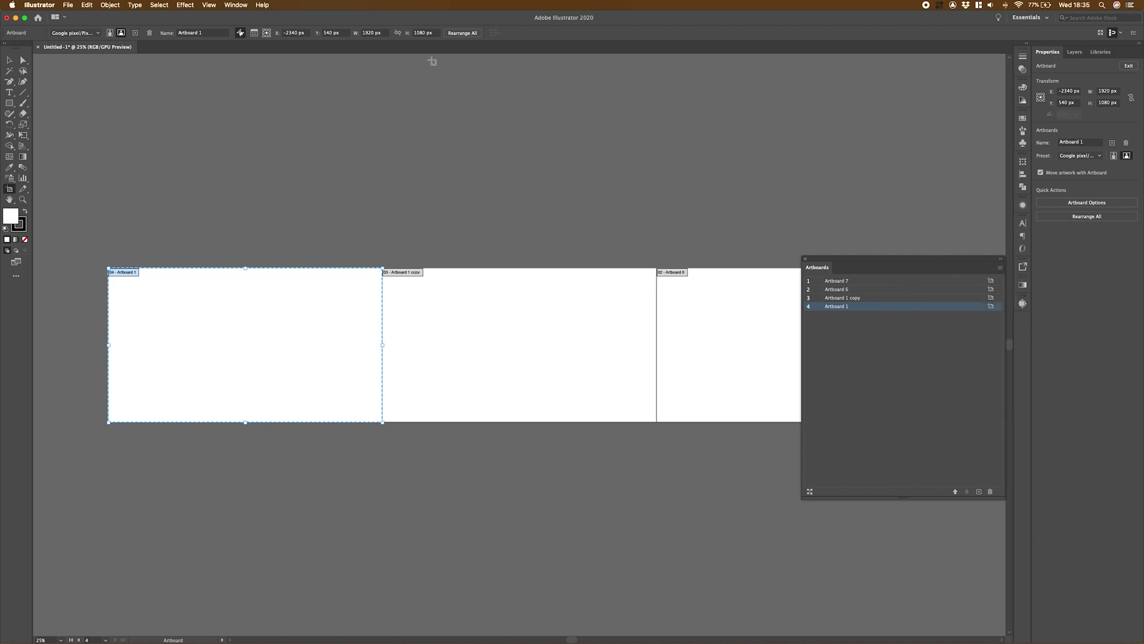
click(461, 33)
click(559, 230)
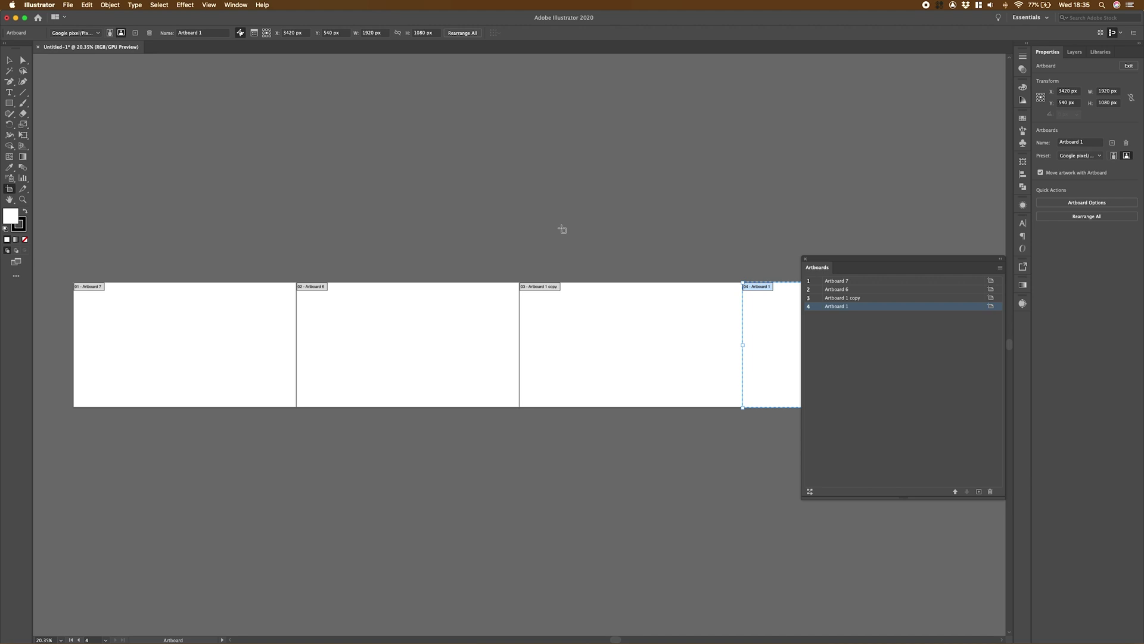